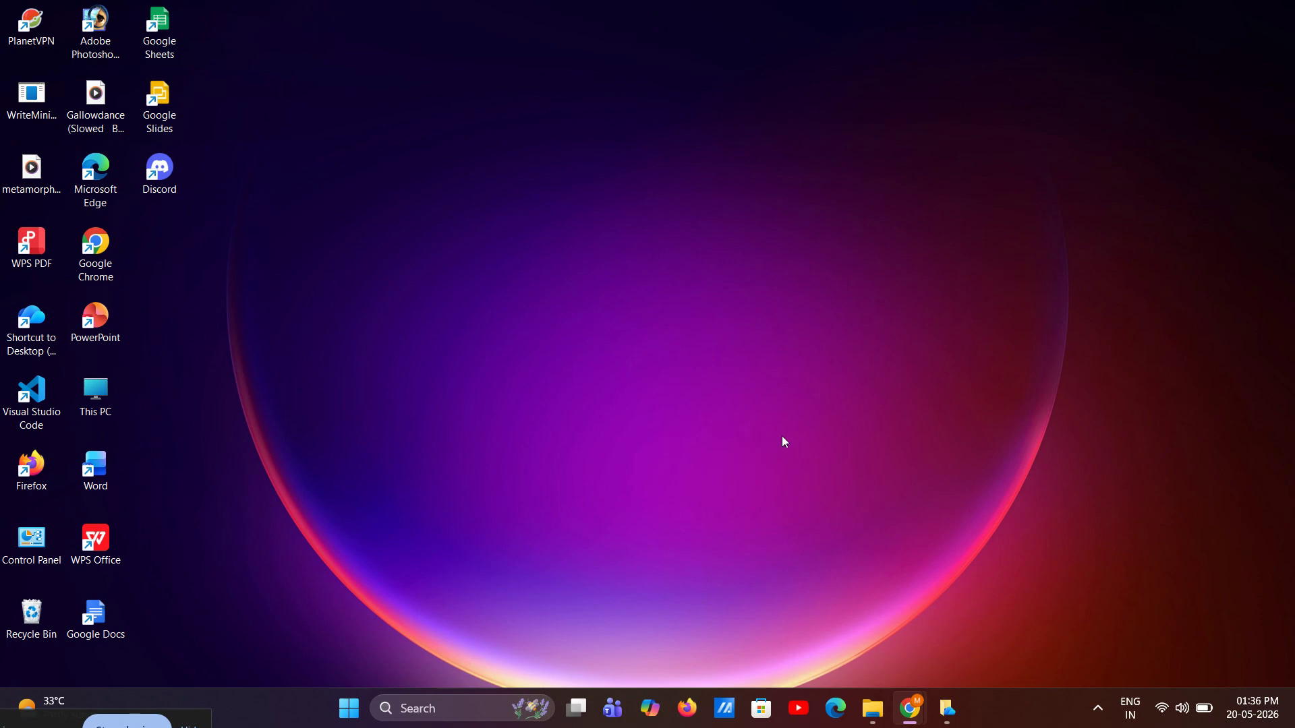
- Switch to OneDrive in Chrome, examine the storage summary on the Manage storage page, and return to My files
{"action": "mouse_move", "coordinate": [910, 715]}
{"action": "left_click", "coordinate": [915, 645]}
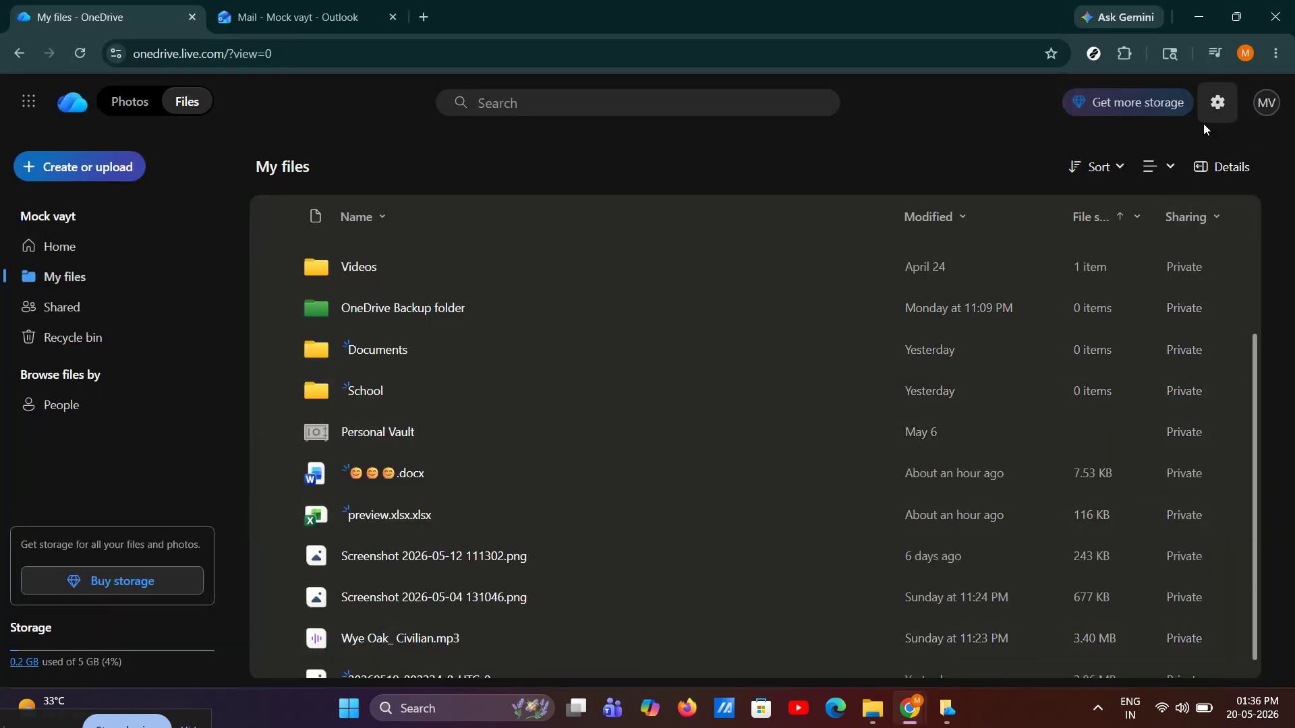
{"action": "left_click", "coordinate": [1216, 106]}
{"action": "left_click", "coordinate": [1214, 108]}
{"action": "left_click", "coordinate": [1213, 110]}
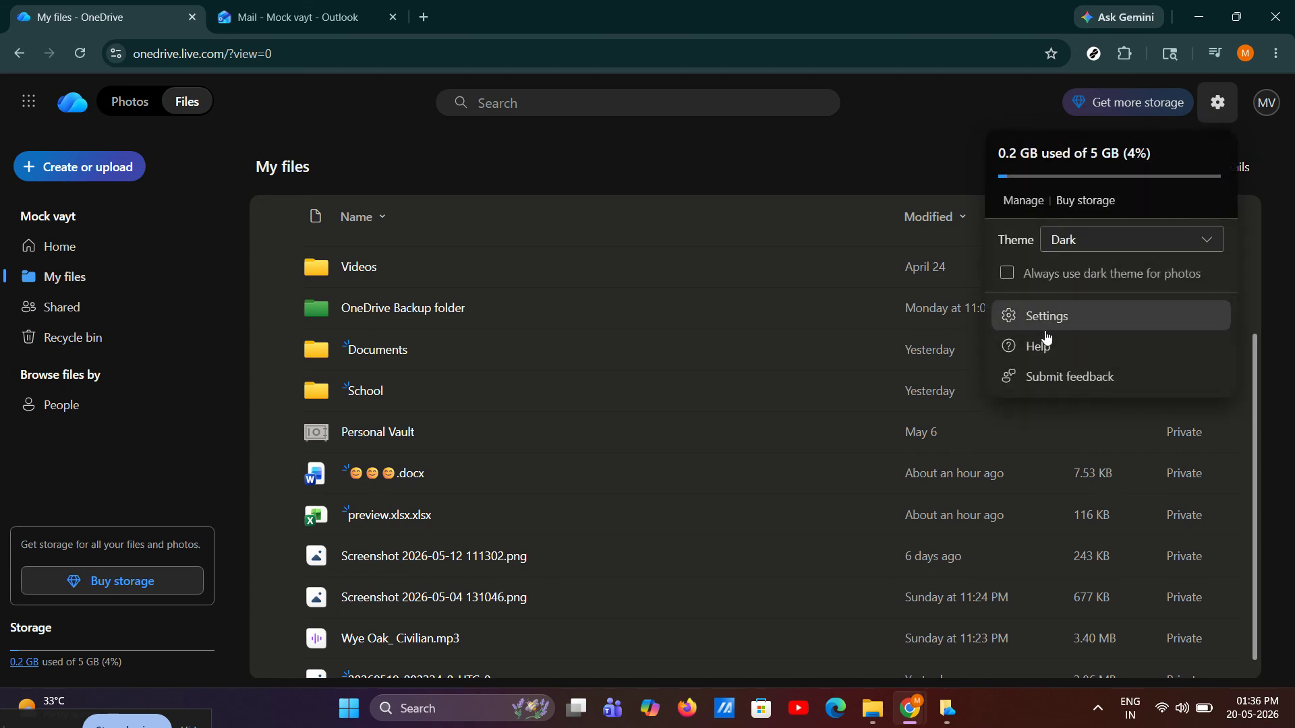
{"action": "left_click", "coordinate": [1017, 209]}
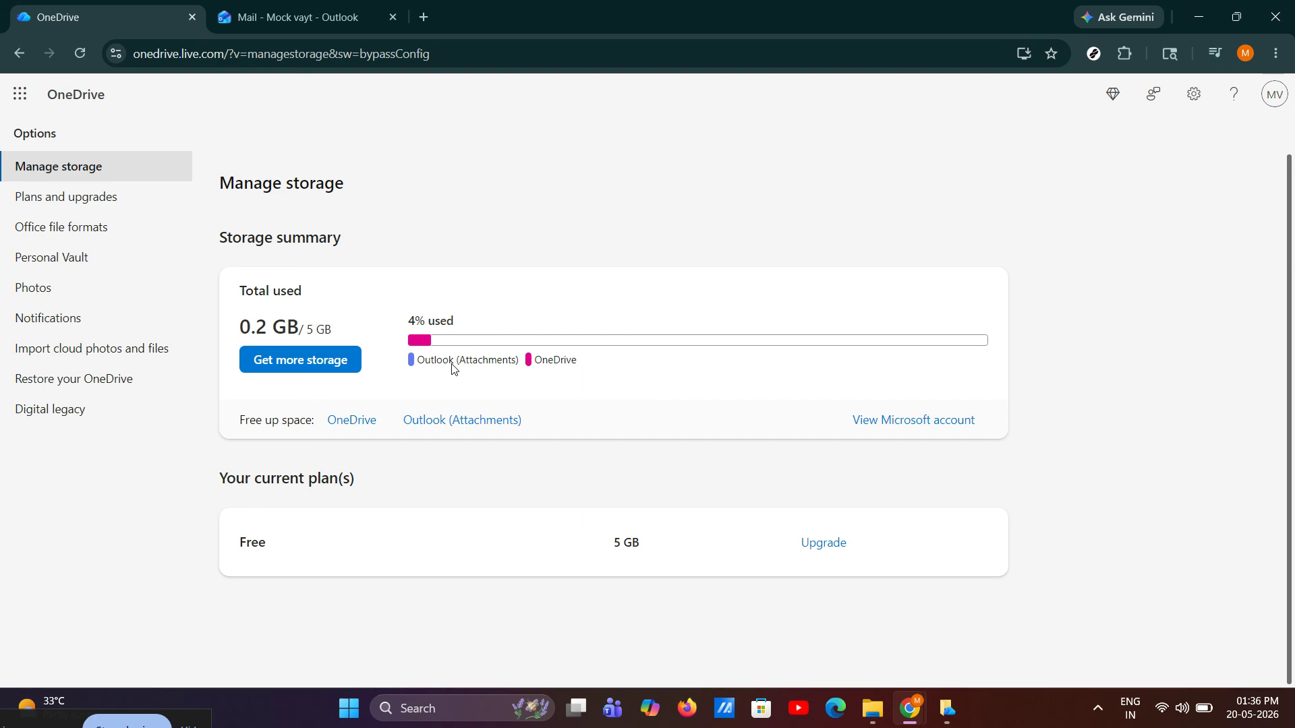
{"action": "left_click", "coordinate": [19, 54]}
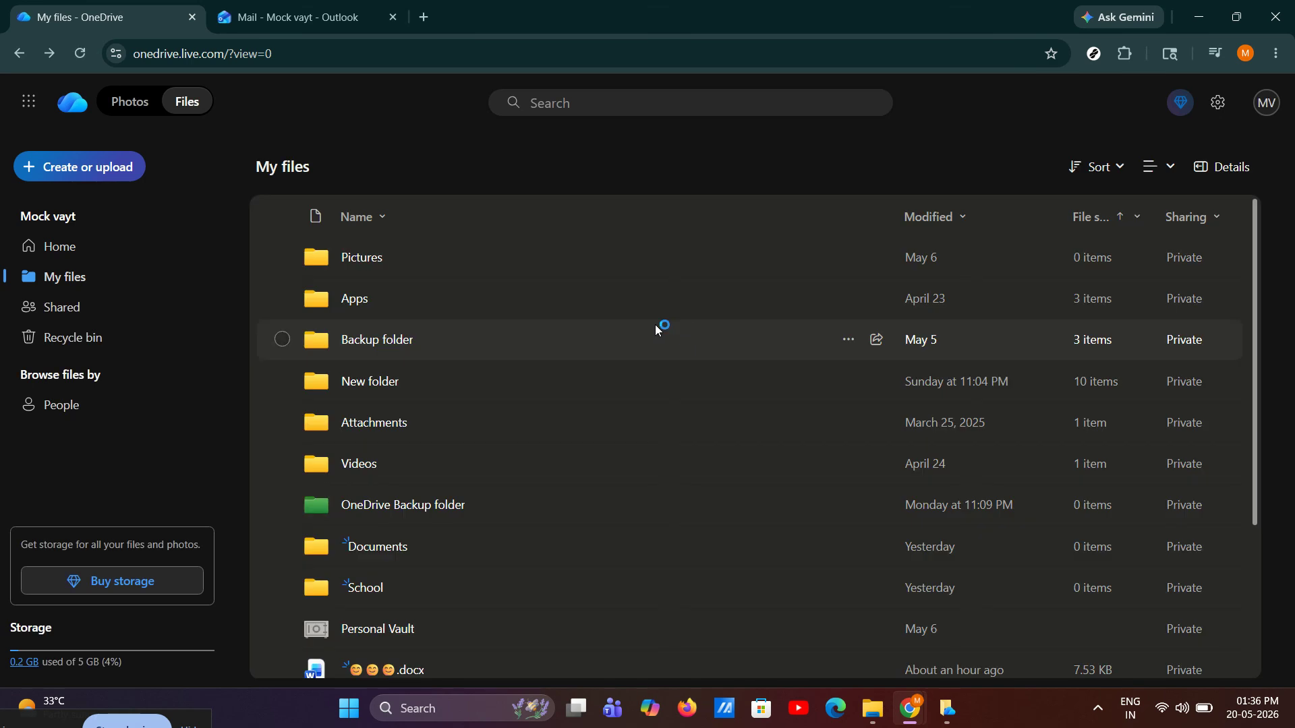
- Delete the emoji-named Word document (.docx) from My files and dismiss the notification
{"action": "scroll", "coordinate": [657, 328], "scroll_direction": "down", "scroll_amount": 3}
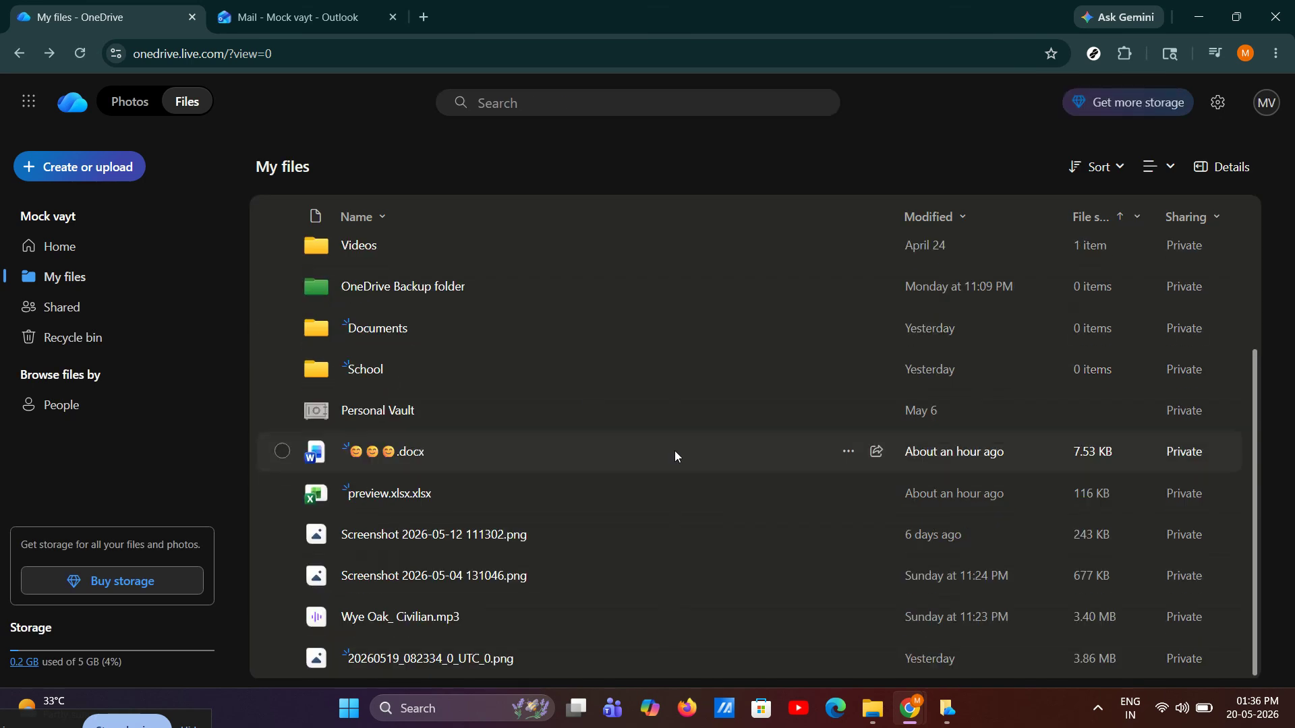
{"action": "left_click", "coordinate": [577, 460]}
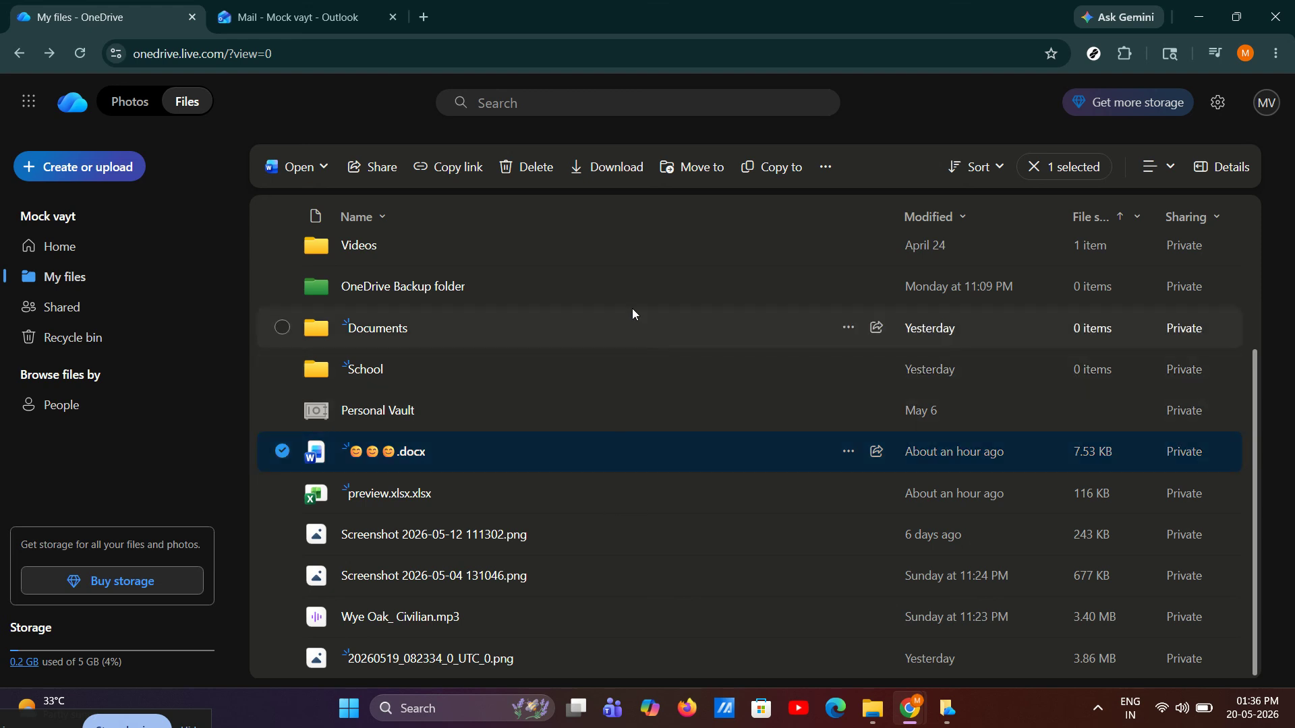
{"action": "left_click", "coordinate": [525, 177]}
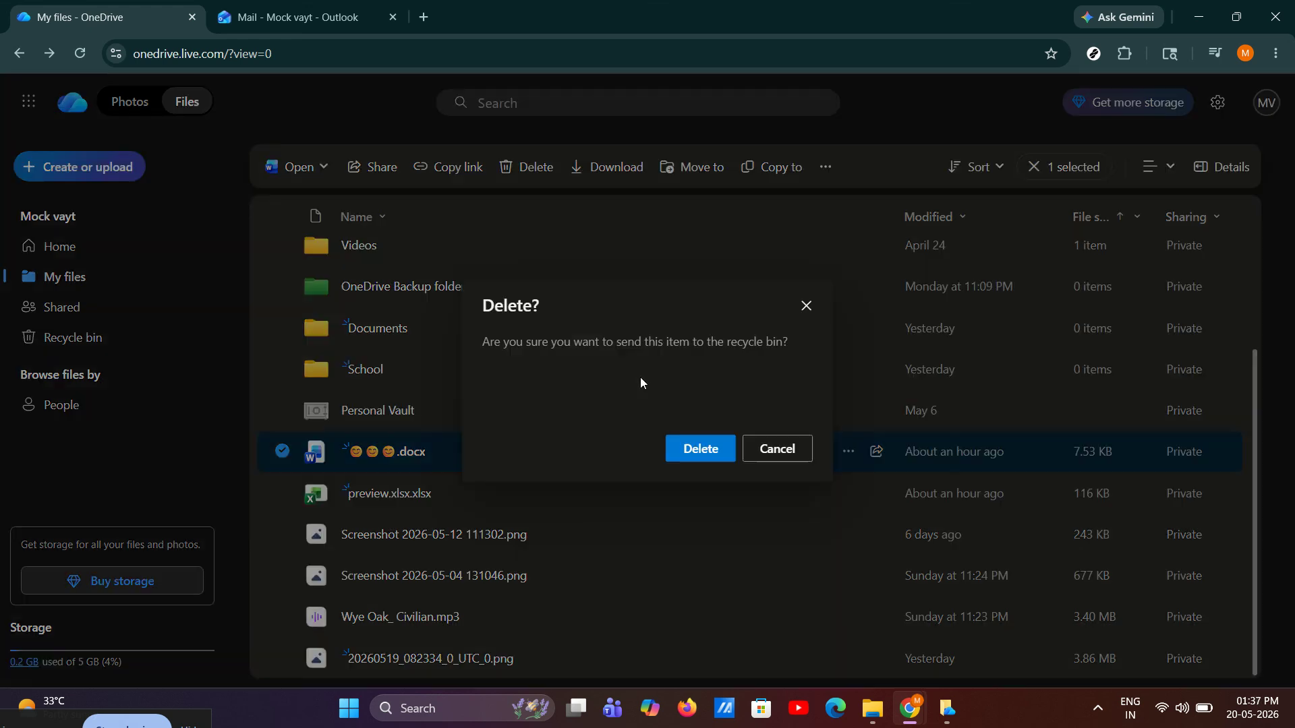
{"action": "left_click", "coordinate": [717, 454]}
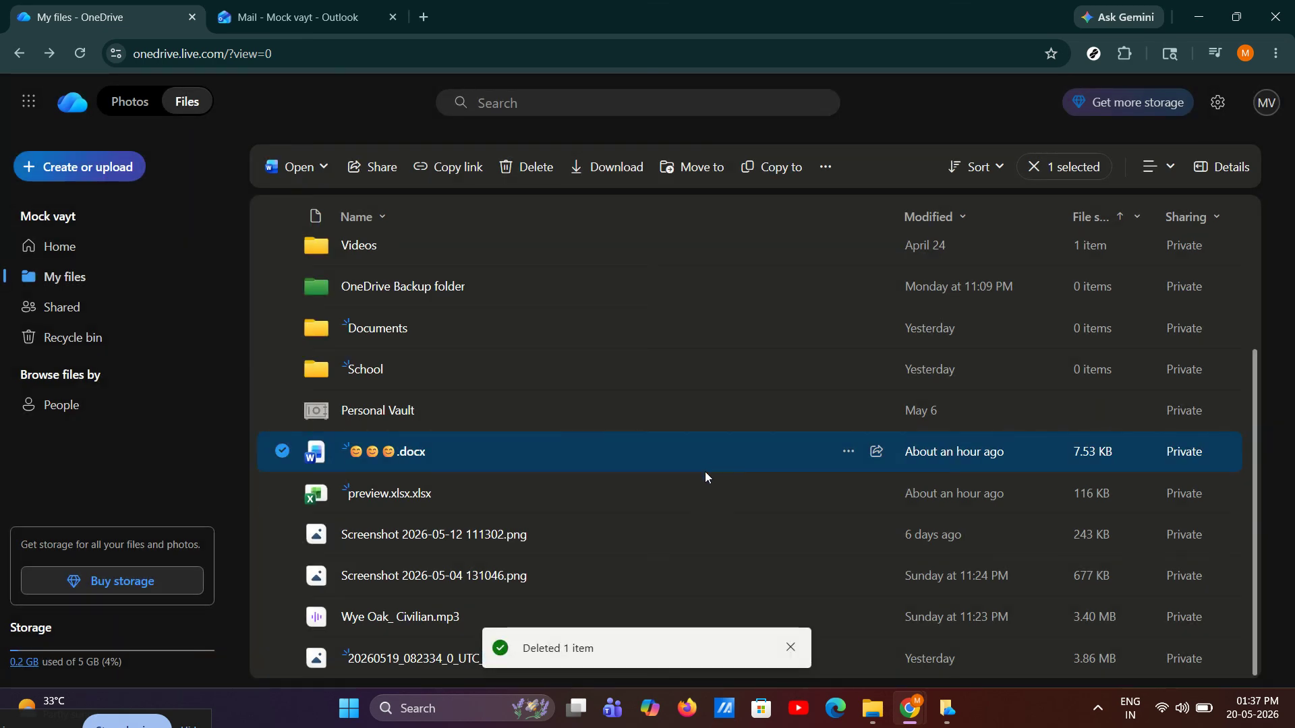
{"action": "left_click", "coordinate": [792, 649]}
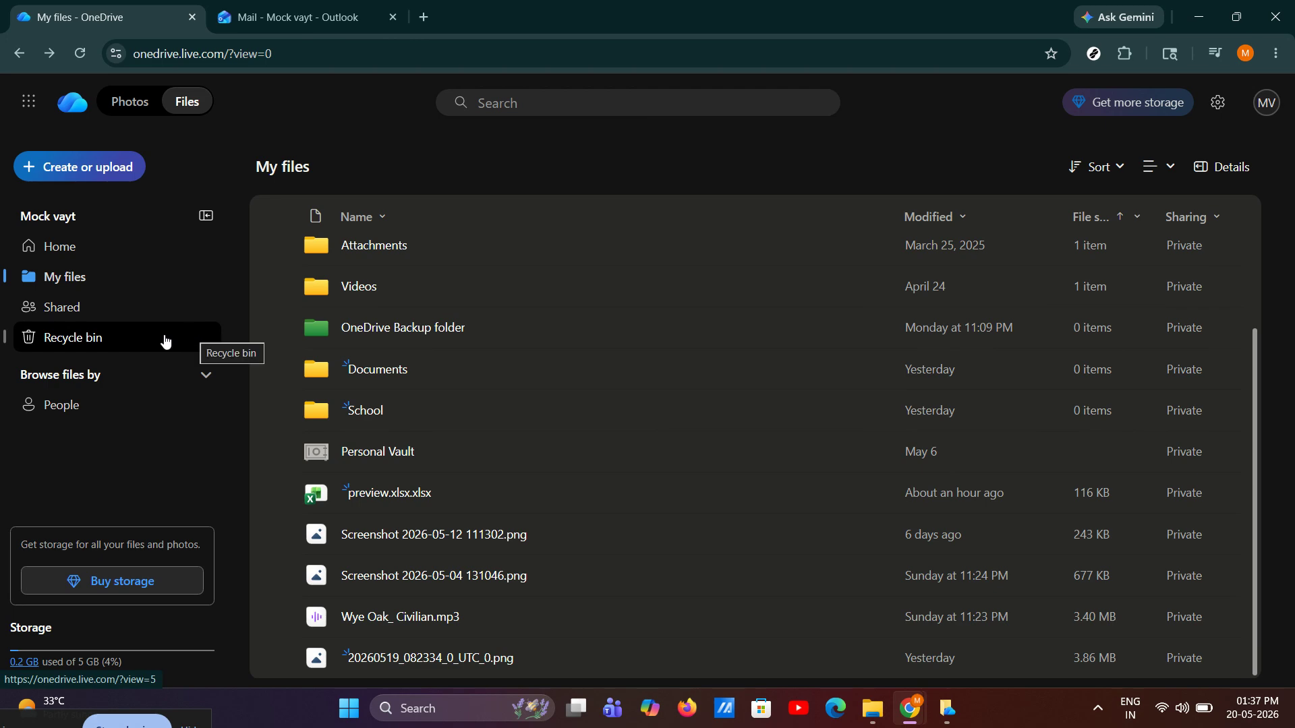
- Empty the OneDrive recycle bin to permanently delete all its items, and dismiss the notification
{"action": "left_click", "coordinate": [137, 344]}
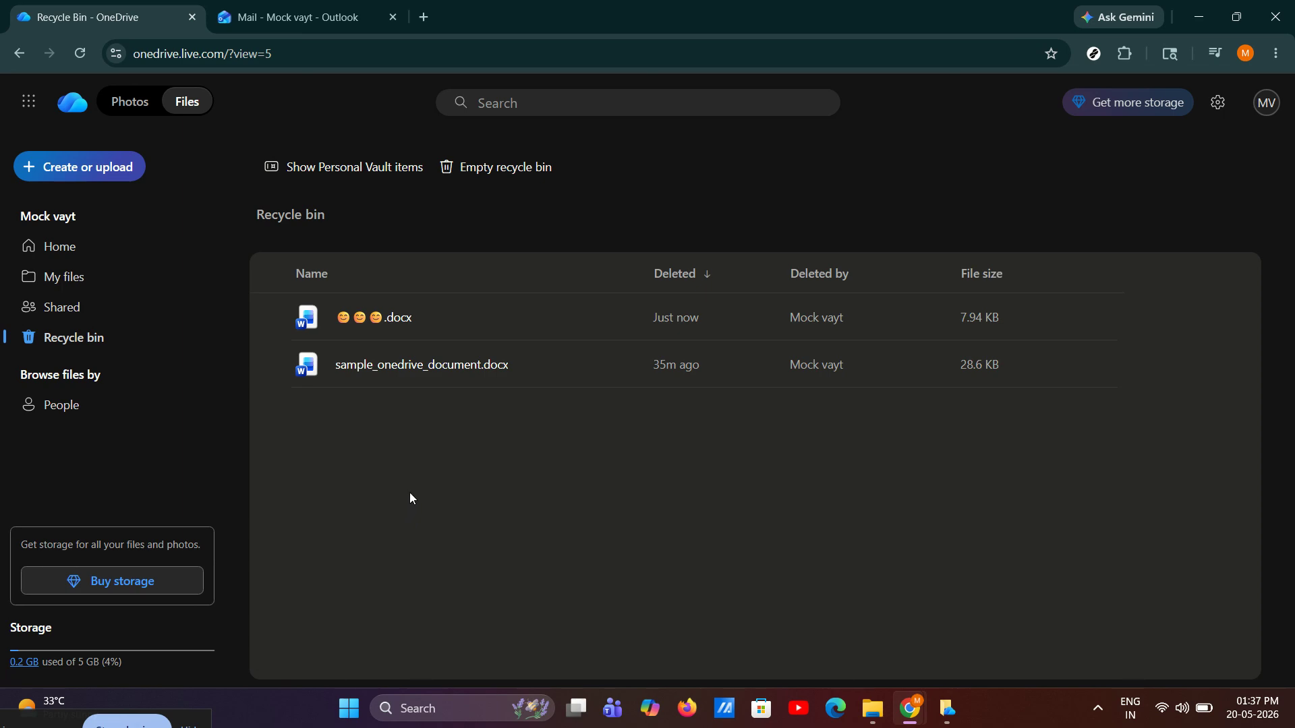
{"action": "left_click", "coordinate": [451, 172]}
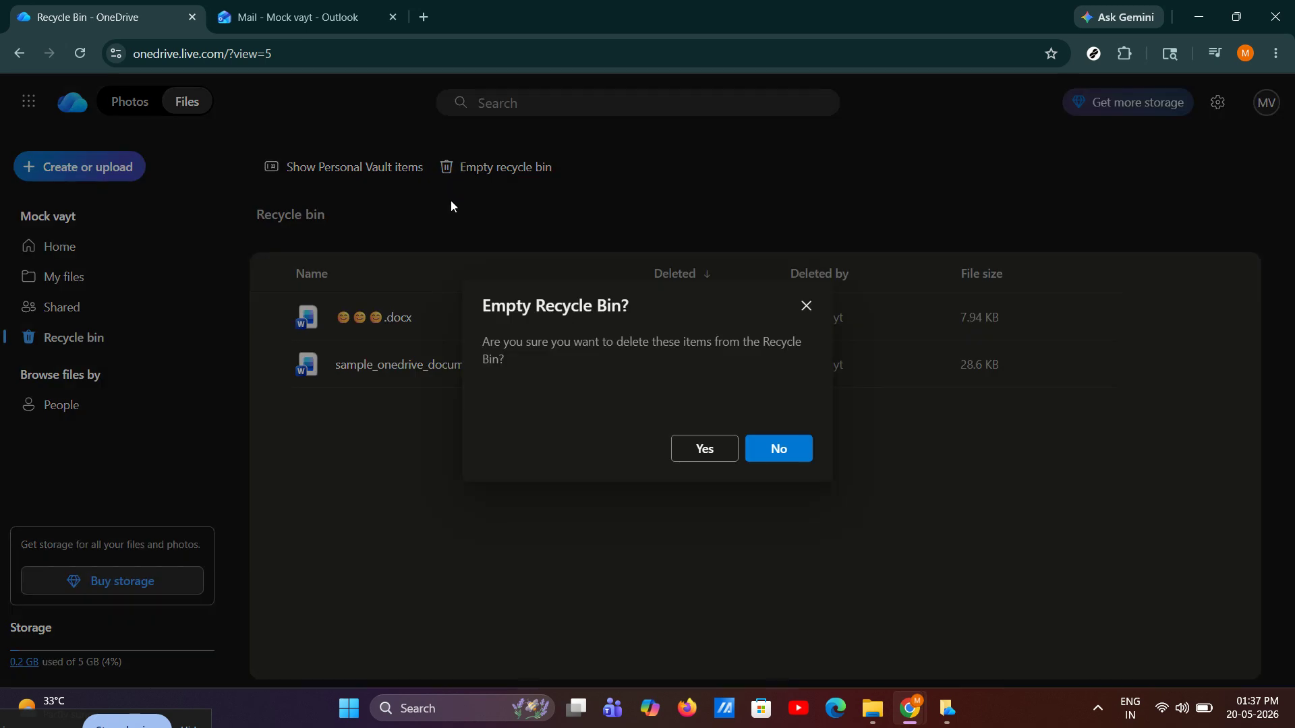
{"action": "left_click", "coordinate": [696, 447]}
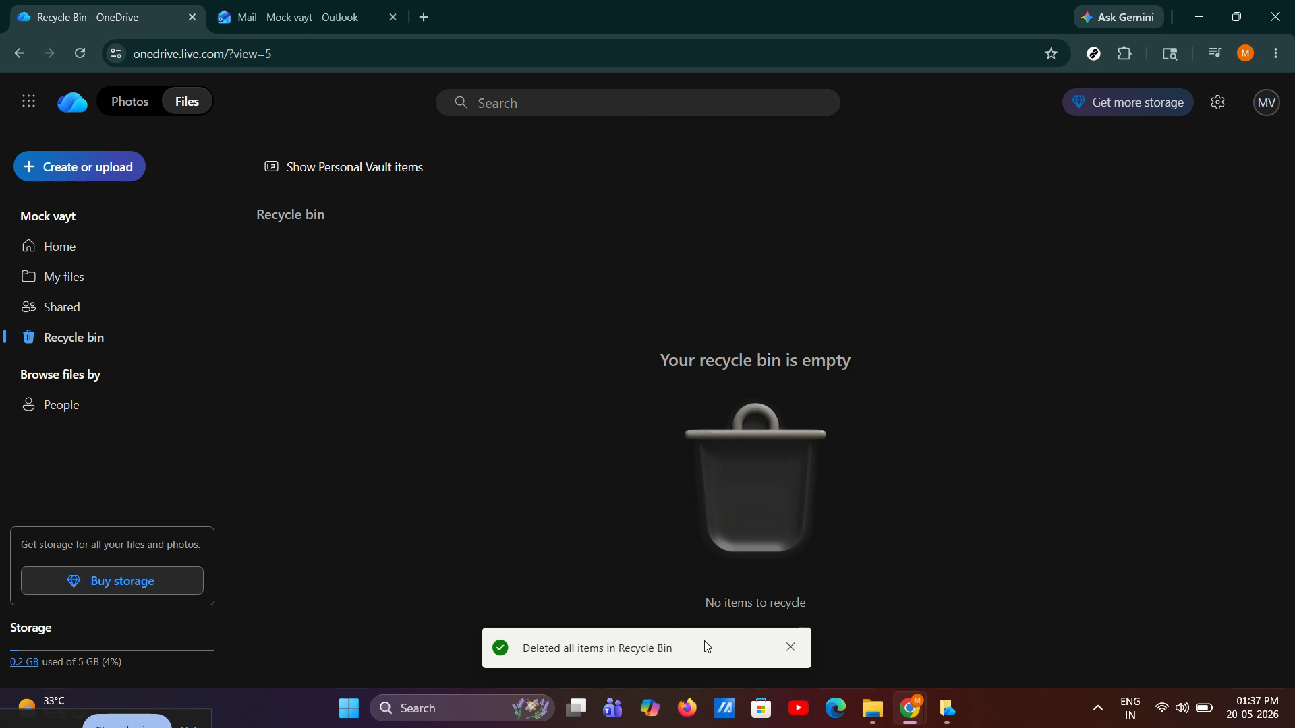
{"action": "left_click", "coordinate": [789, 647]}
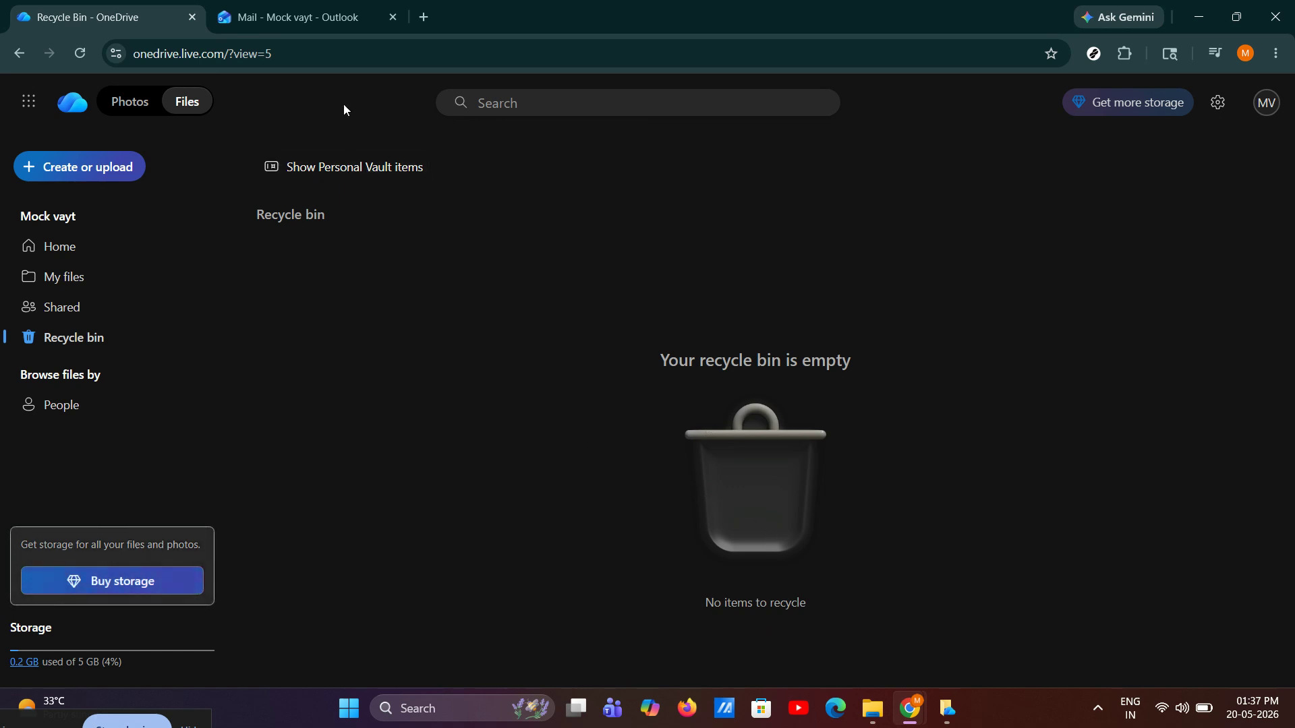
- Switch to Outlook and delete the two Microsoft account team emails from the Inbox
{"action": "left_click", "coordinate": [306, 20]}
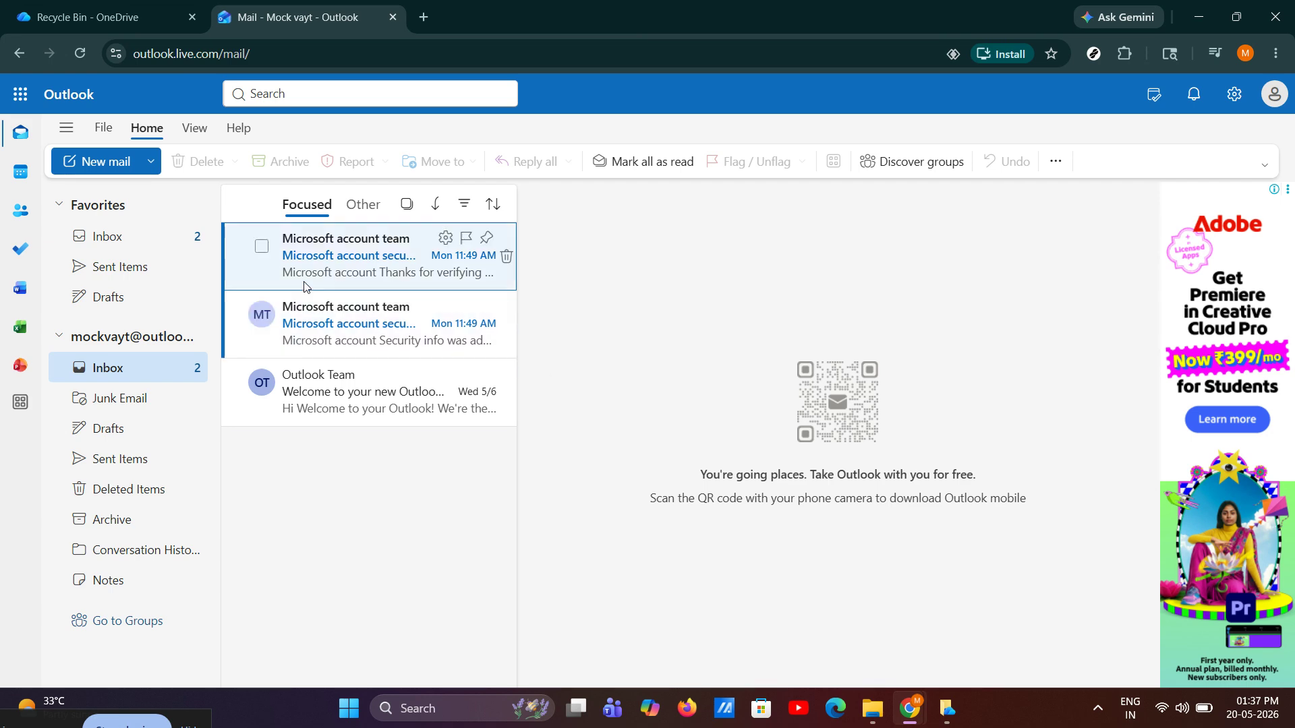
{"action": "left_click", "coordinate": [260, 249]}
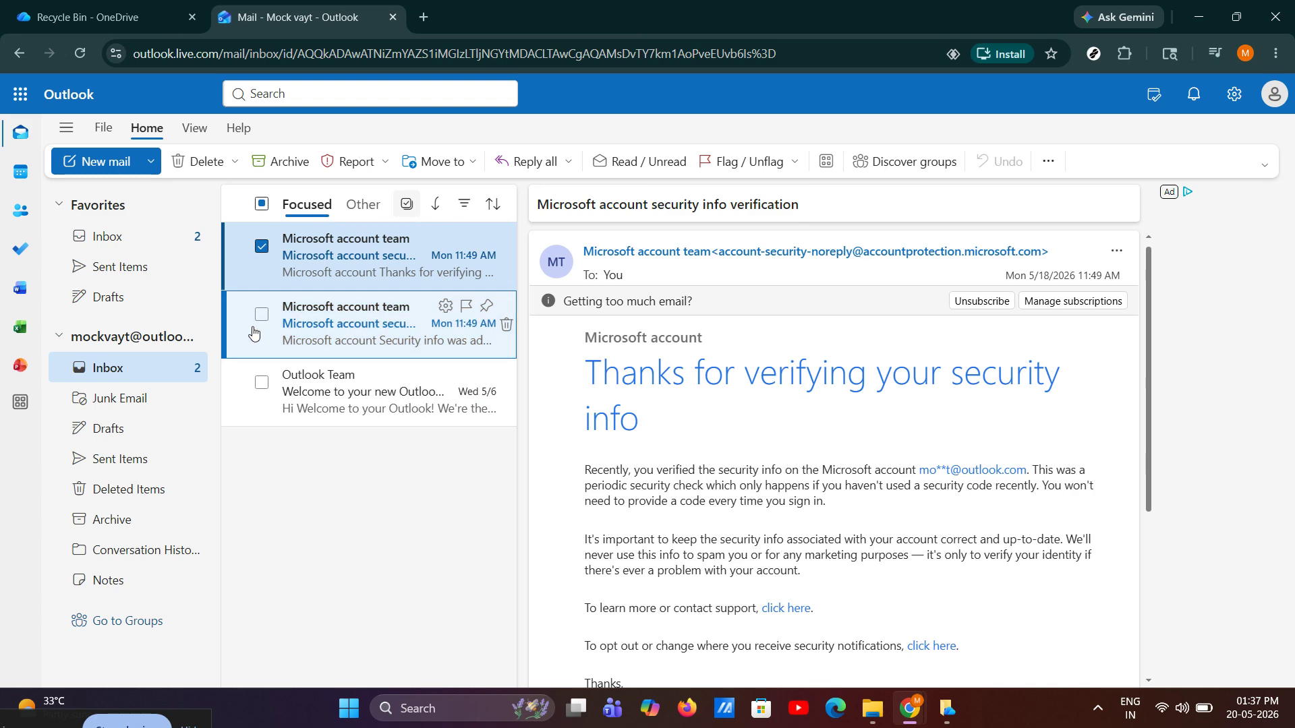
{"action": "left_click", "coordinate": [262, 315]}
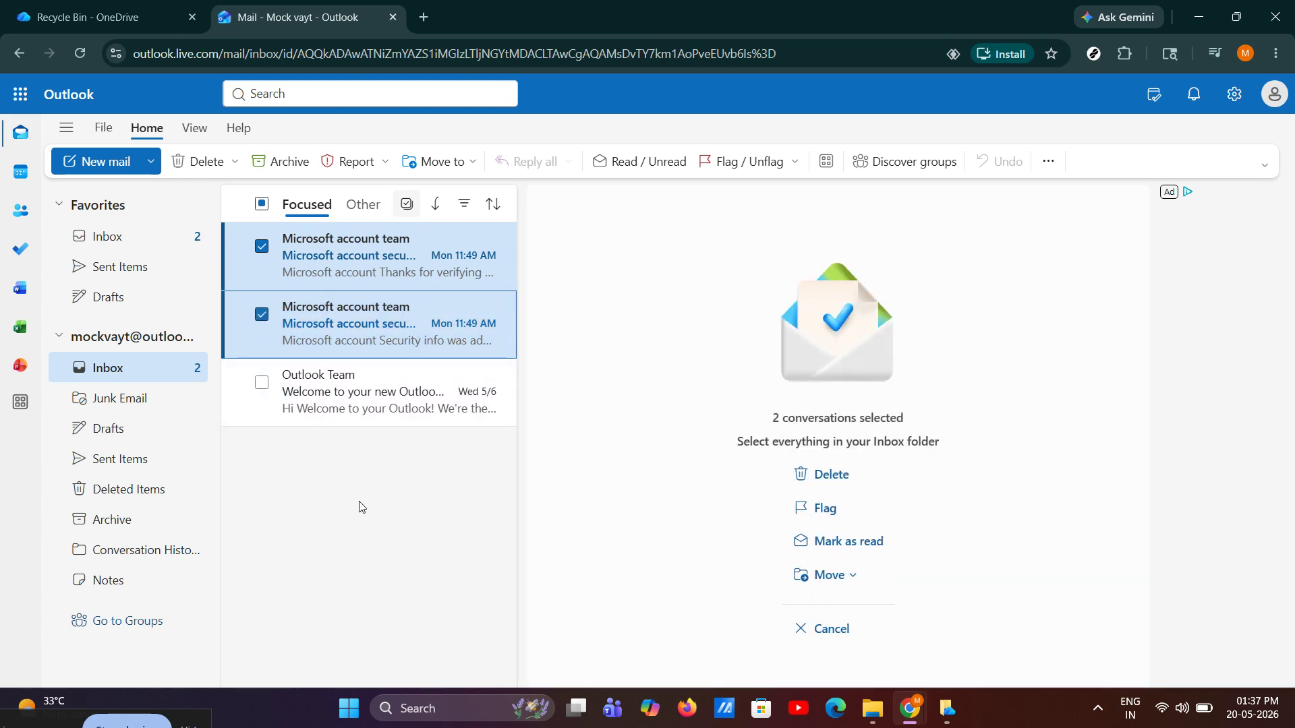
{"action": "left_click", "coordinate": [183, 164]}
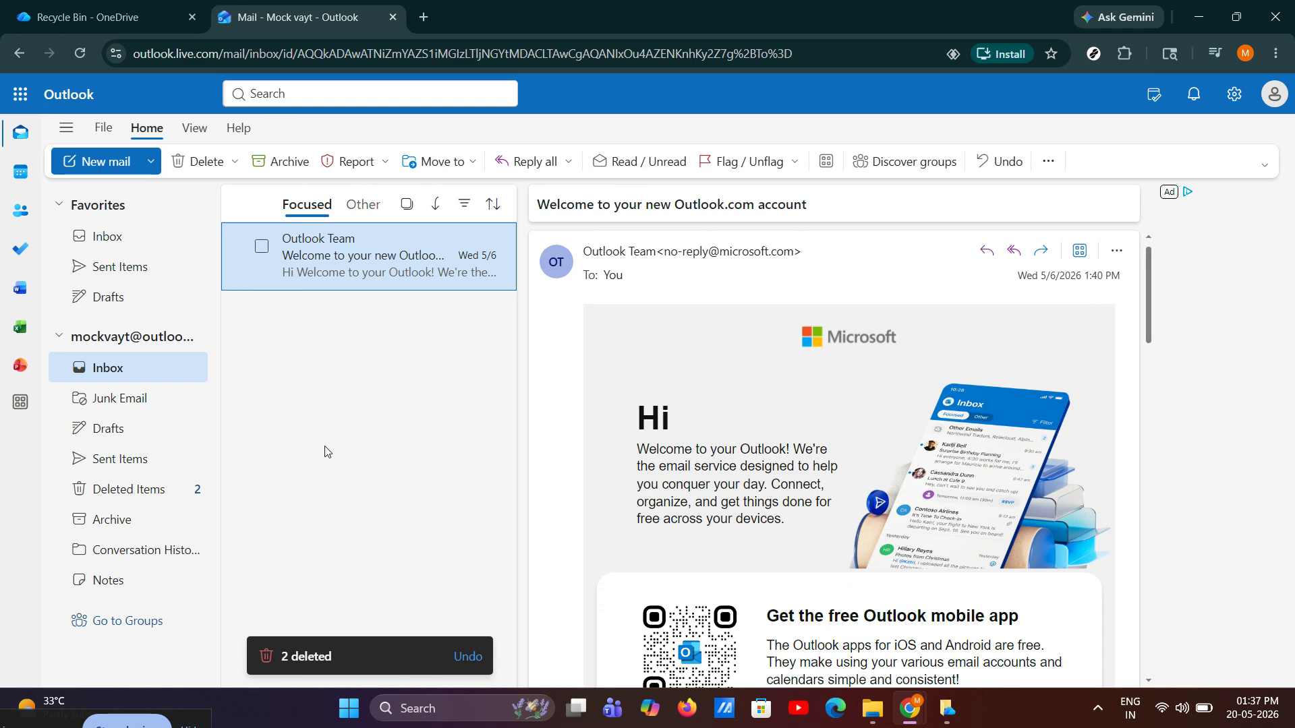
- Empty the Deleted Items folder in the Outlook mailbox
{"action": "left_click", "coordinate": [145, 496]}
{"action": "right_click", "coordinate": [144, 496]}
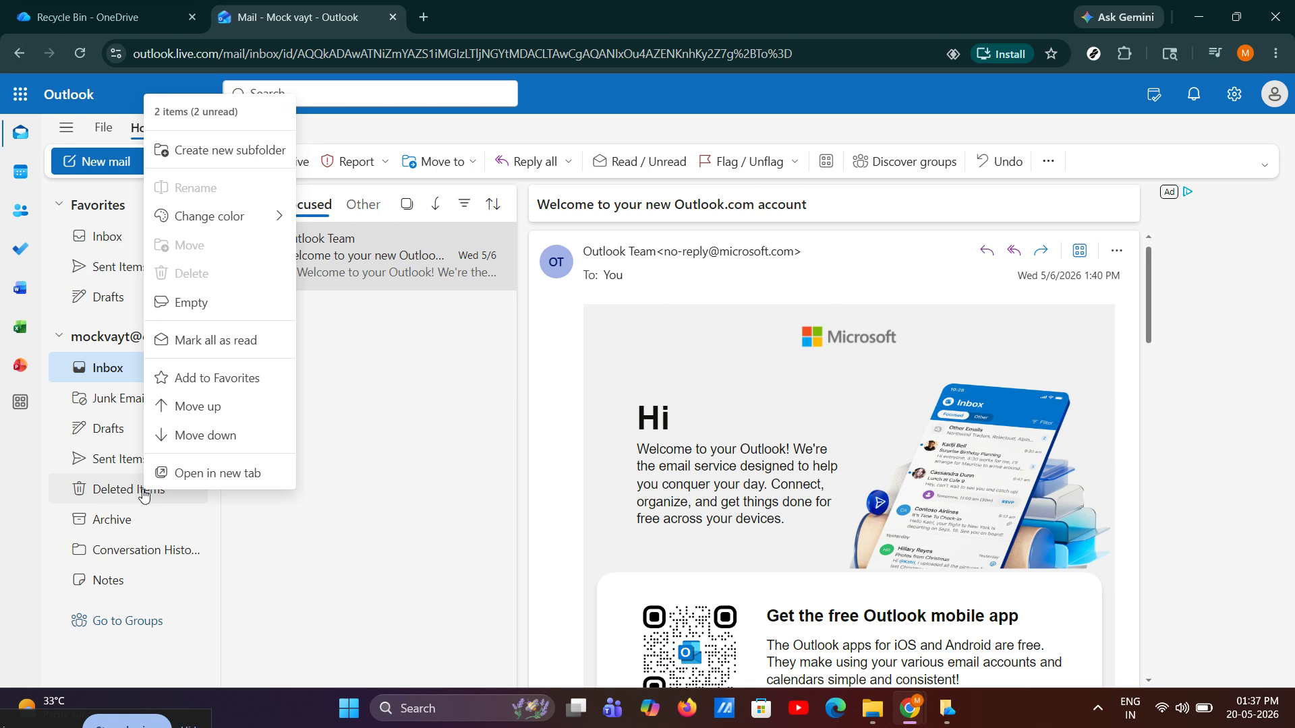
{"action": "left_click", "coordinate": [191, 302]}
{"action": "left_click", "coordinate": [725, 422]}
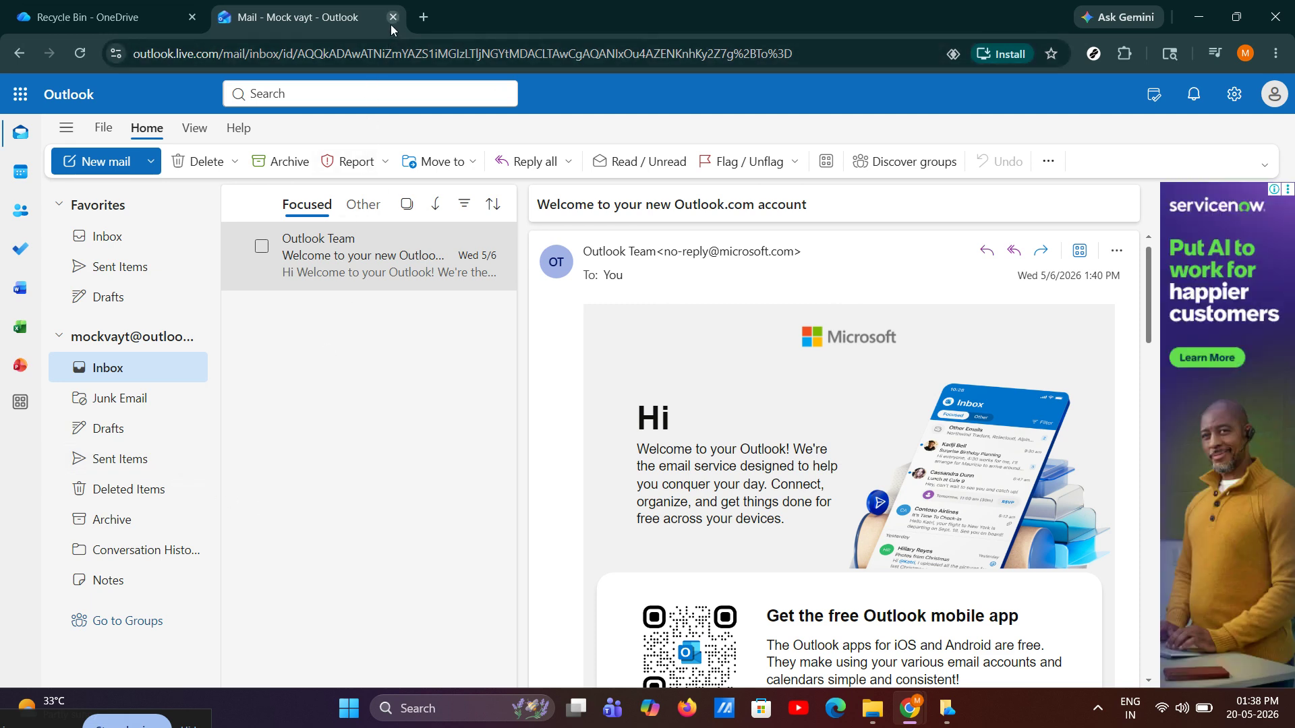
- Return to OneDrive and check the account's current storage usage
{"action": "left_click", "coordinate": [173, 8]}
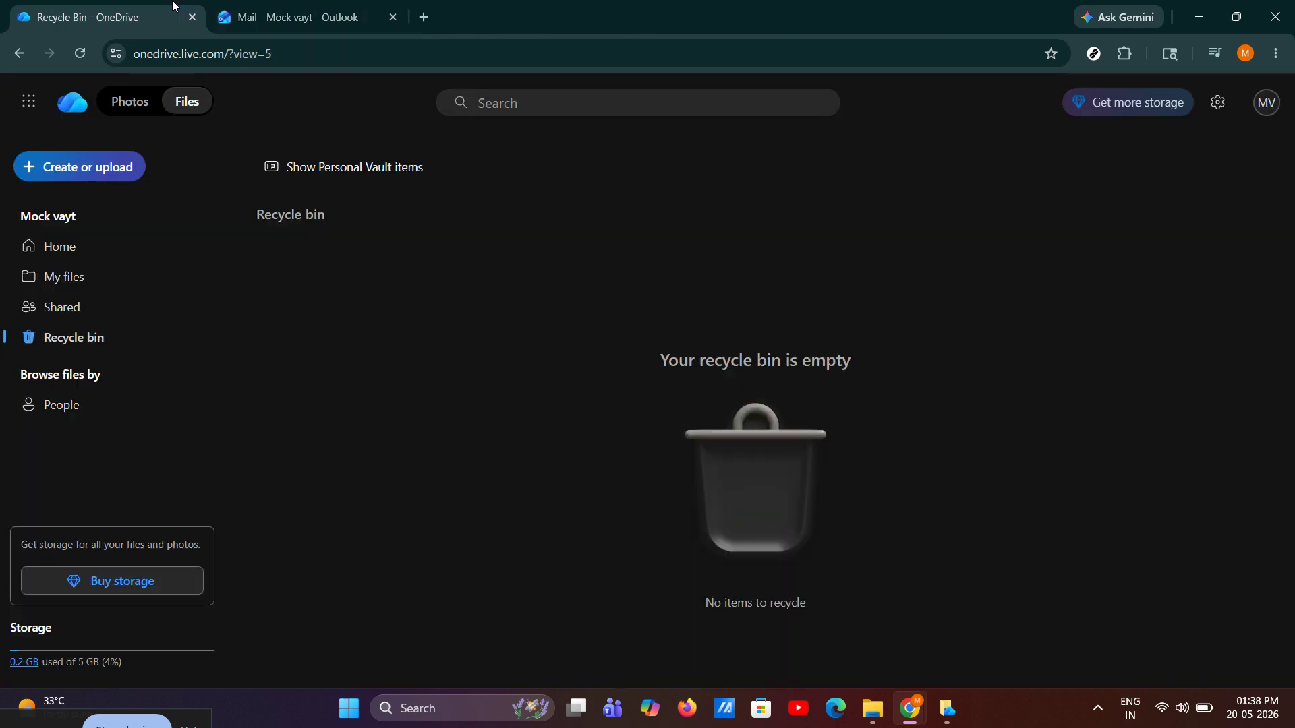
{"action": "left_click", "coordinate": [1230, 98]}
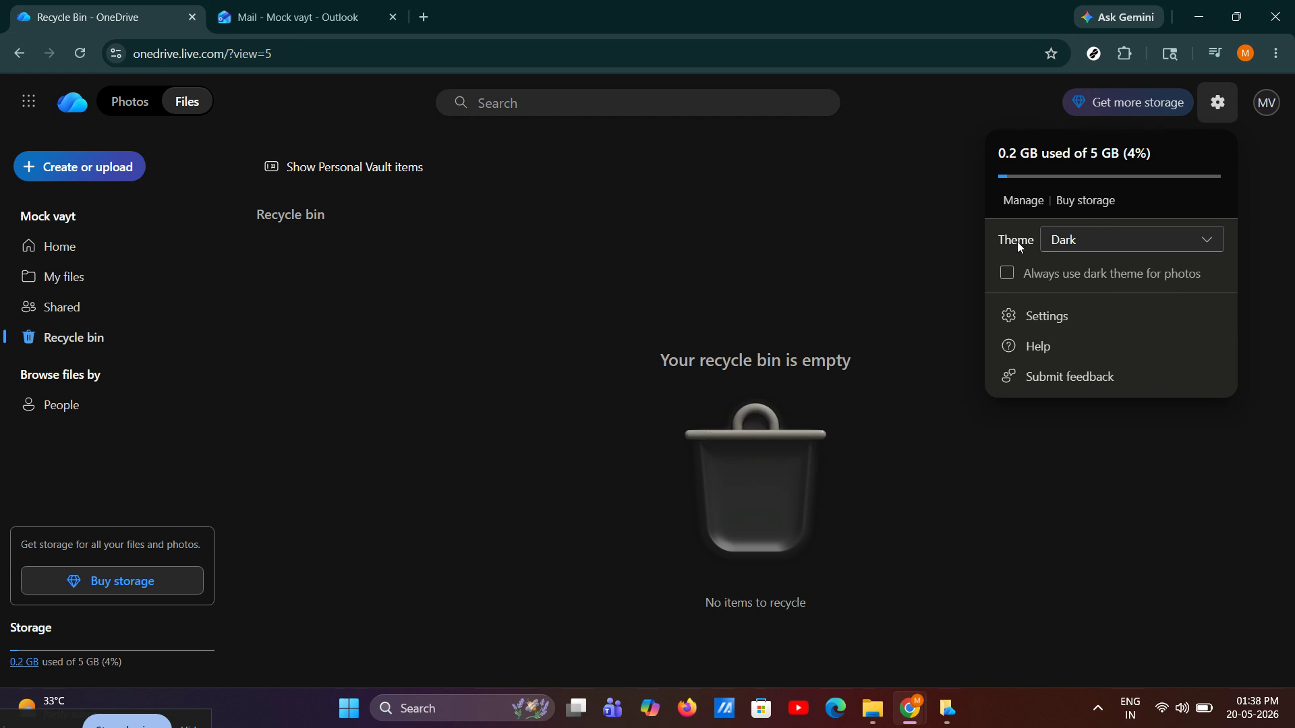
{"action": "left_click", "coordinate": [873, 231]}
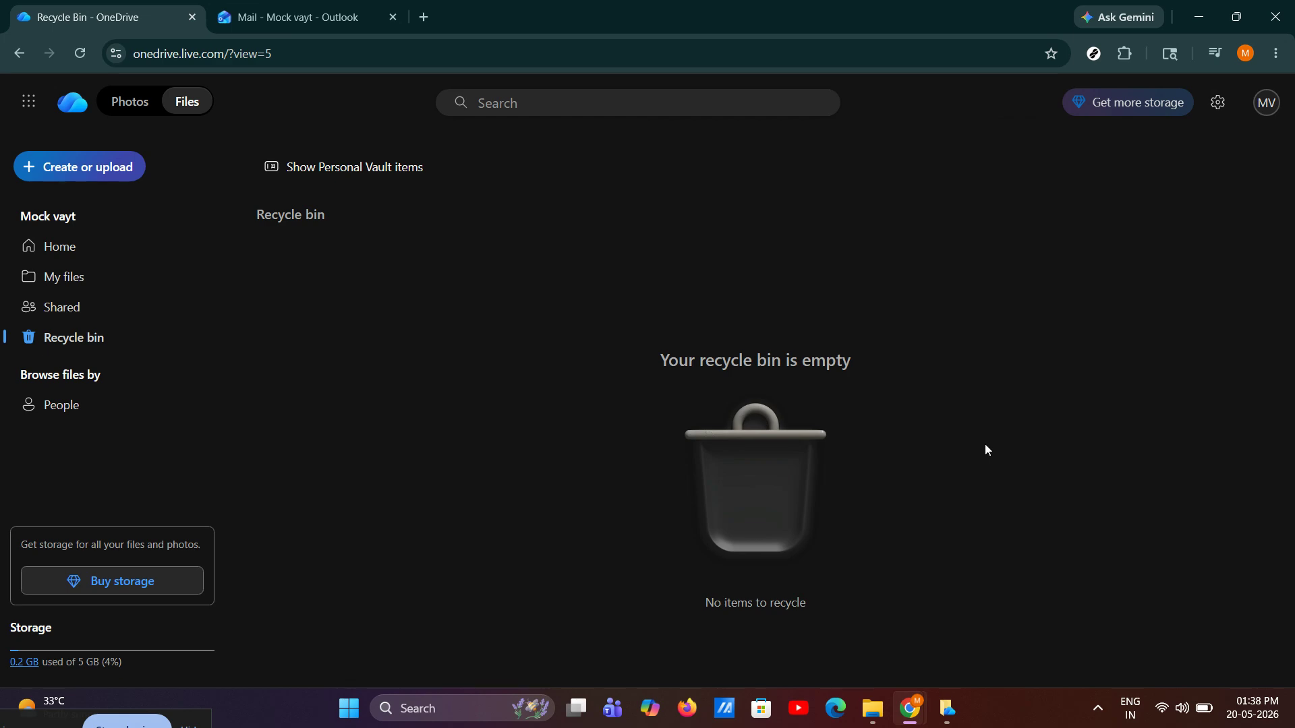
- Switch to File Explorer and move preview.xlsx from the personal OneDrive folder into the local Documents folder
{"action": "key", "text": "super+e"}
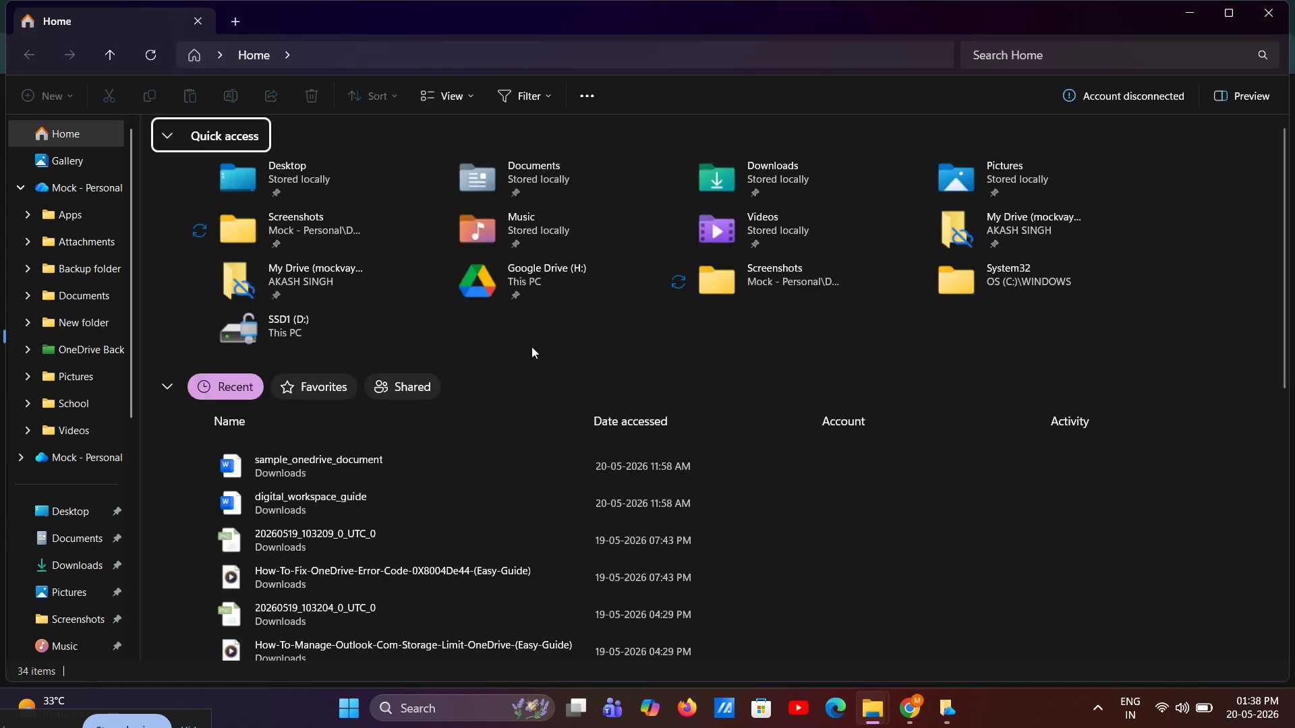
{"action": "left_click", "coordinate": [108, 196]}
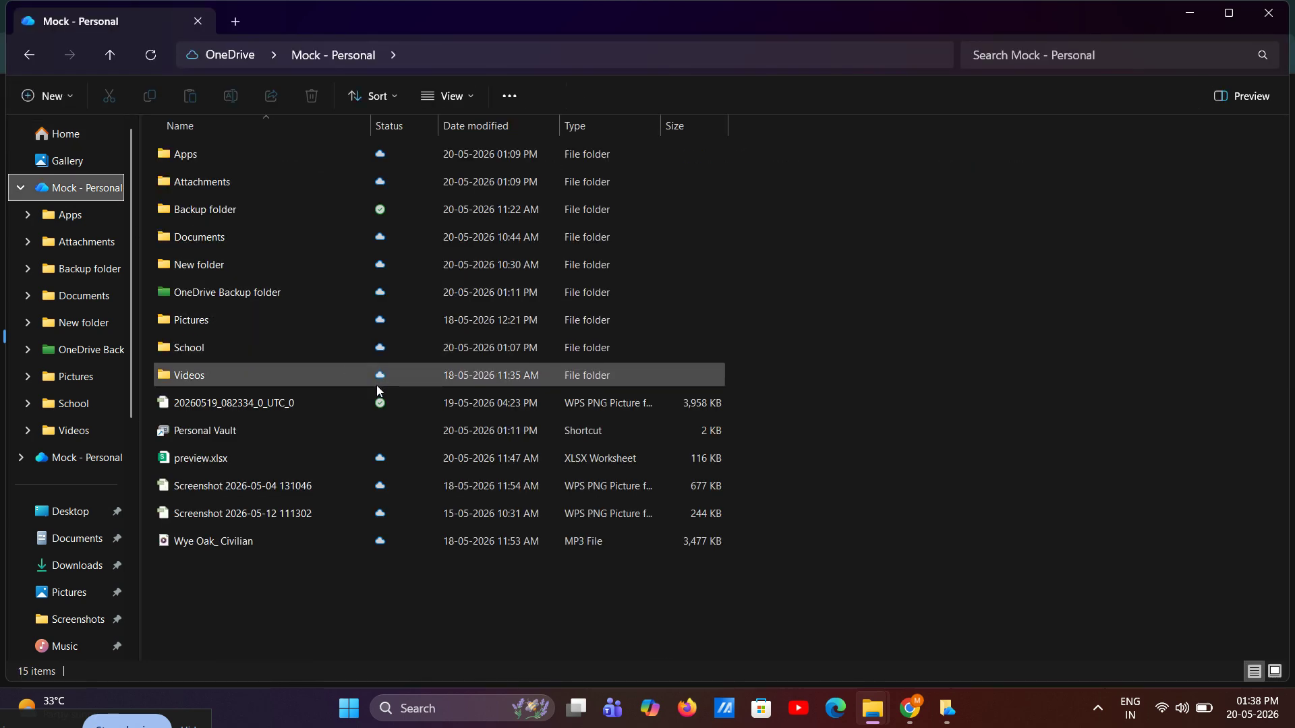
{"action": "left_click", "coordinate": [308, 464]}
{"action": "key", "text": "ctrl+x"}
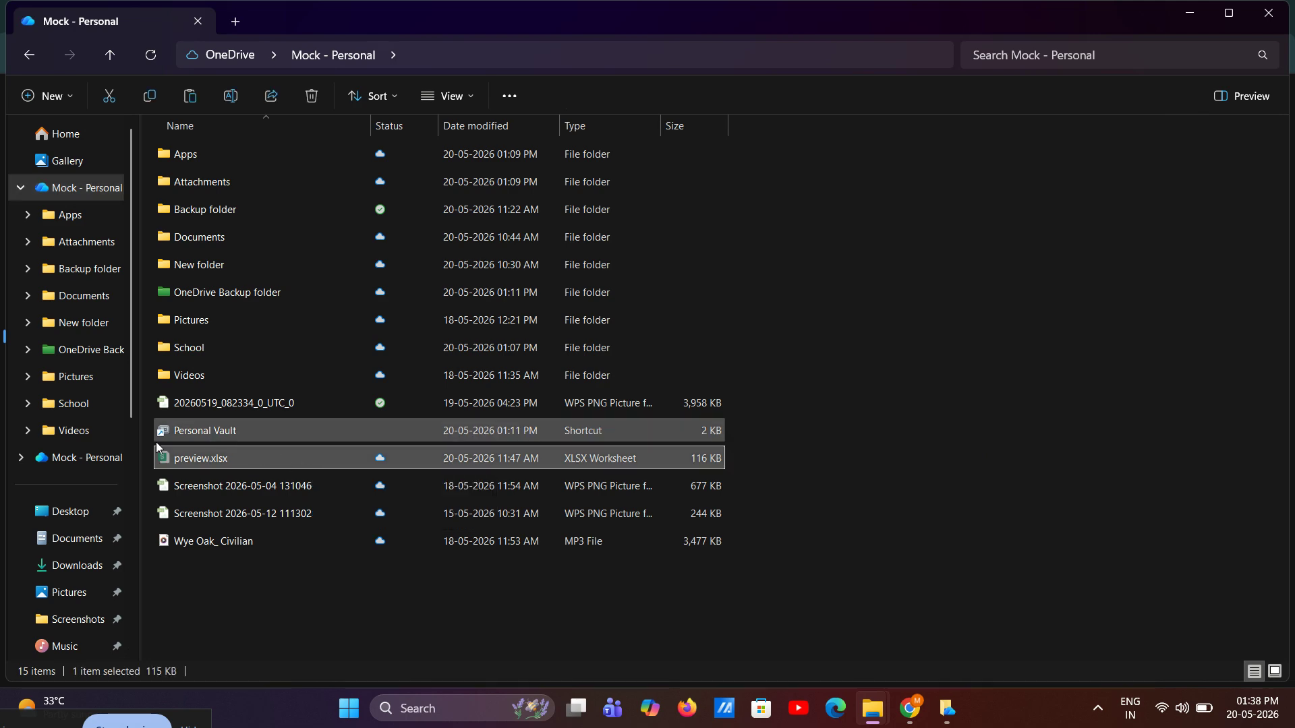
{"action": "left_click", "coordinate": [79, 541]}
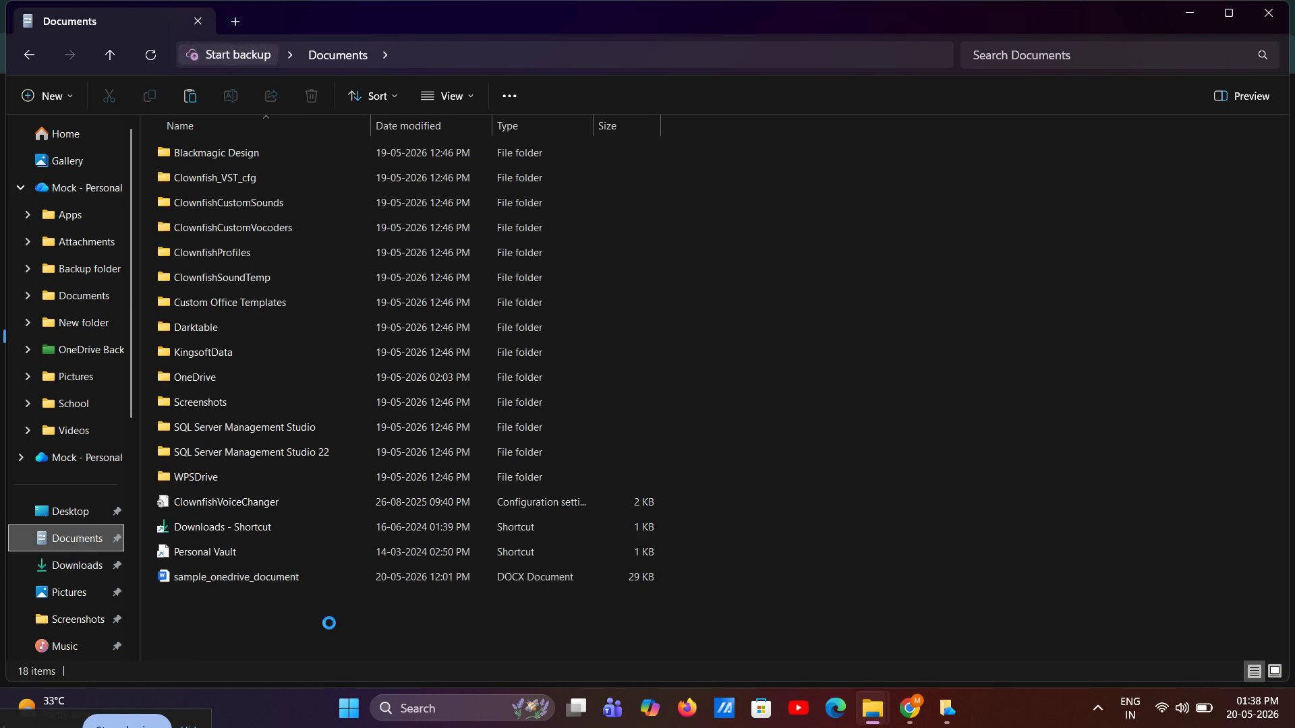
{"action": "key", "text": "ctrl+v"}
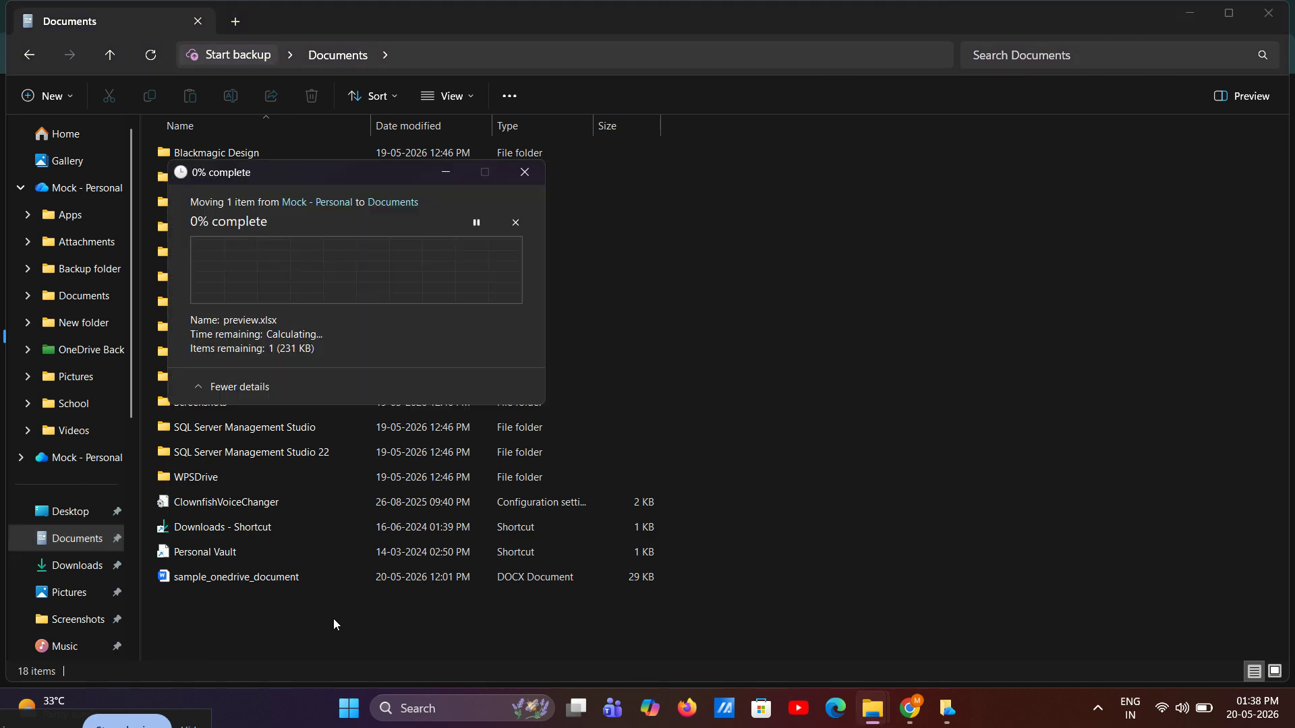